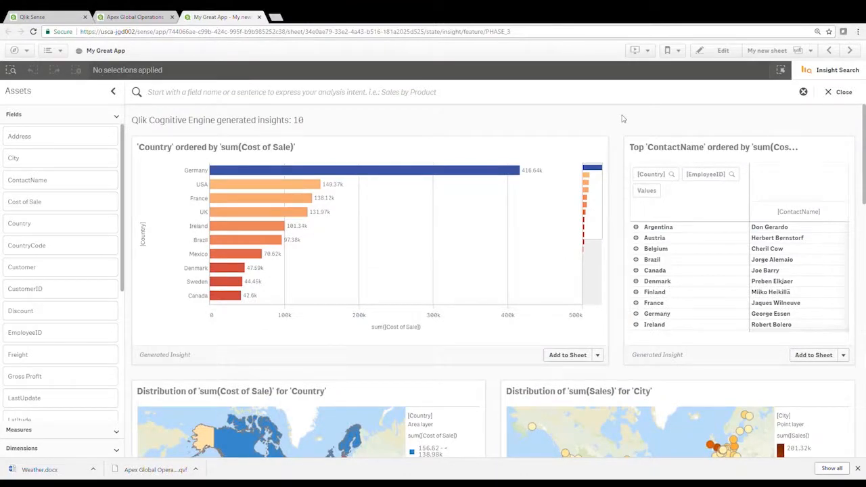
Add the Country by sum(Cost of Sale) bar chart to the sheet and search insights for "gross profit country"
left_click(562, 356)
type("gross")
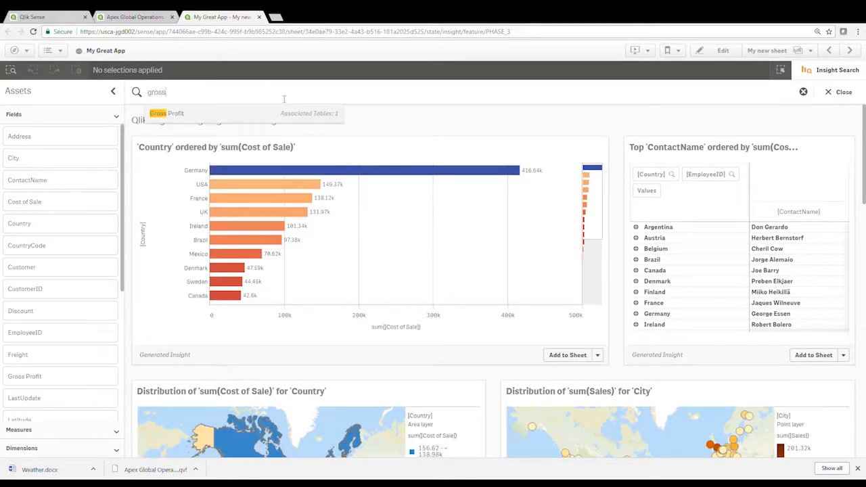
type(" po")
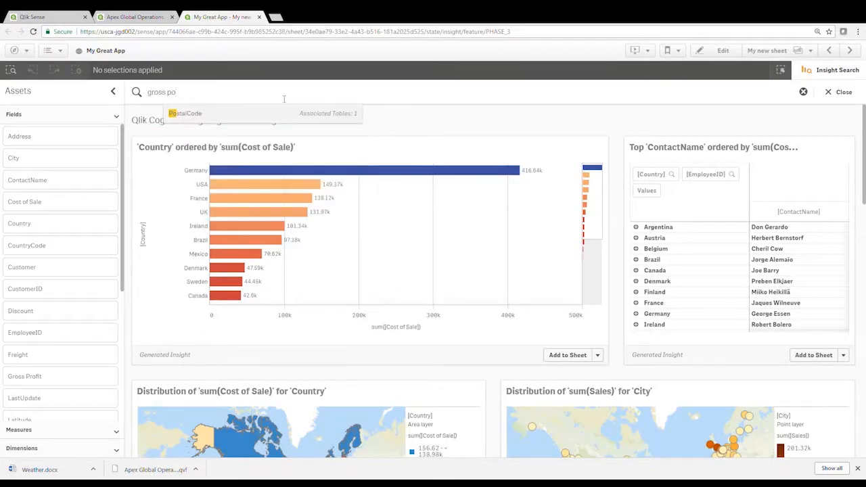
type("rofit")
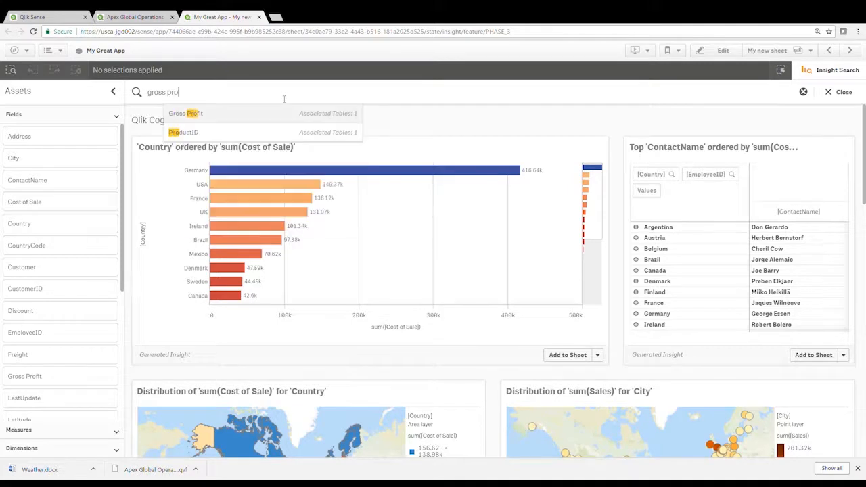
type(" country")
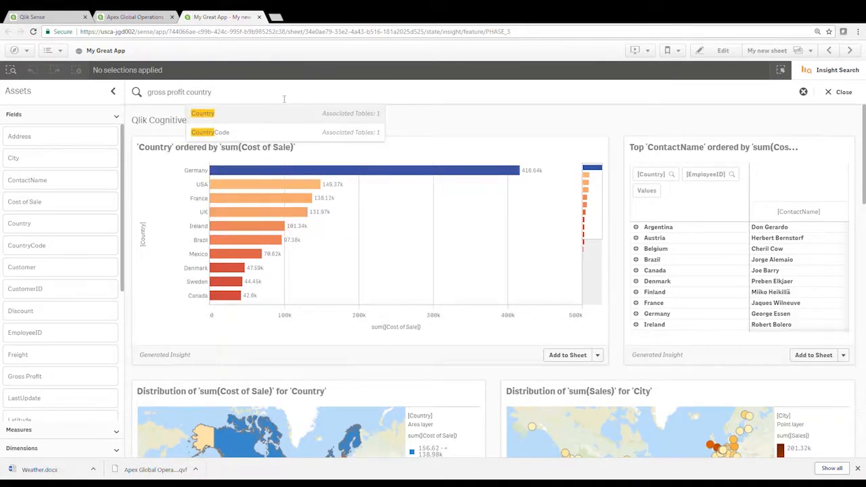
key("Return")
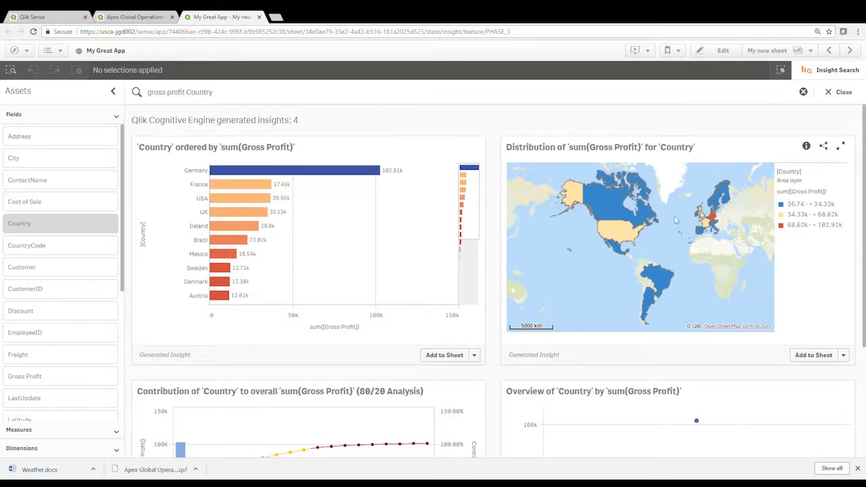
Add the Country contribution to Gross Profit (80/20 Analysis) chart to the sheet and close the insight search
scroll(493, 232, "down", 3)
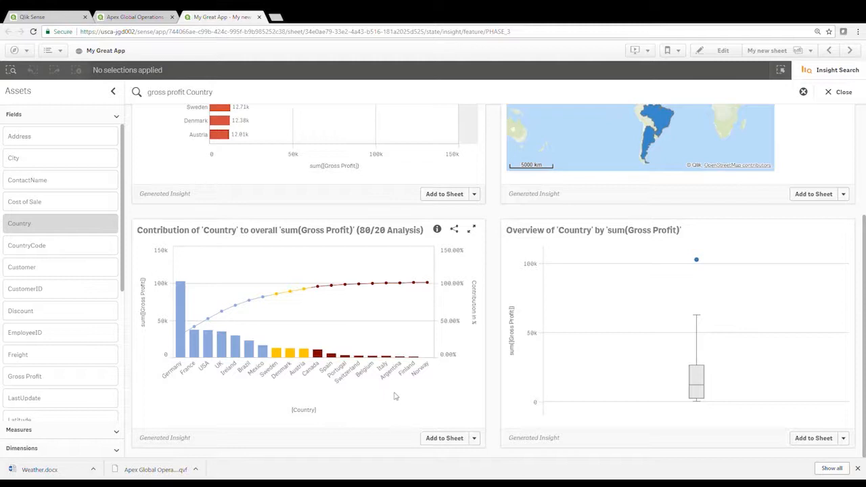
left_click(437, 438)
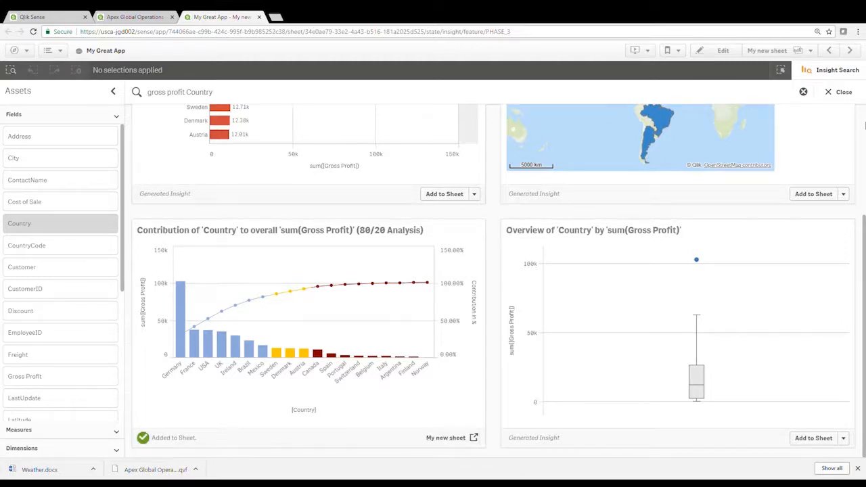
left_click(838, 91)
Add all data from More Data.xlsx to the app and associate the Products table with Categories
mouse_move(792, 147)
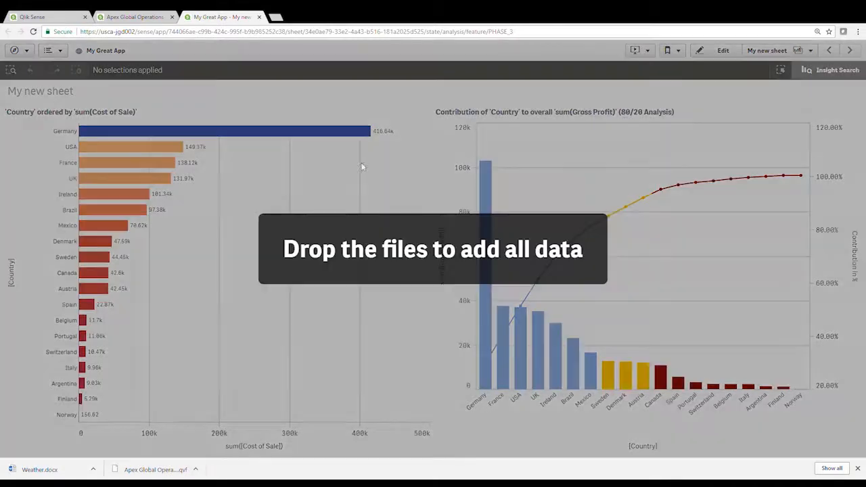
left_click_drag(361, 163, 294, 248)
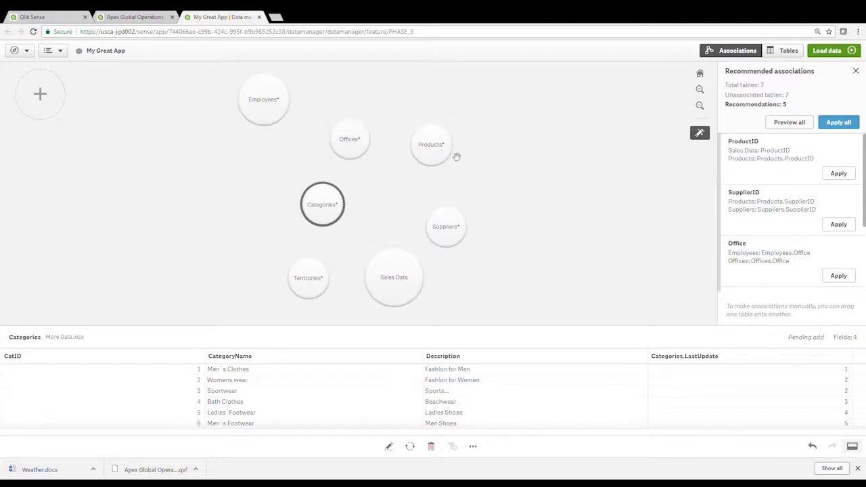
left_click_drag(456, 157, 344, 211)
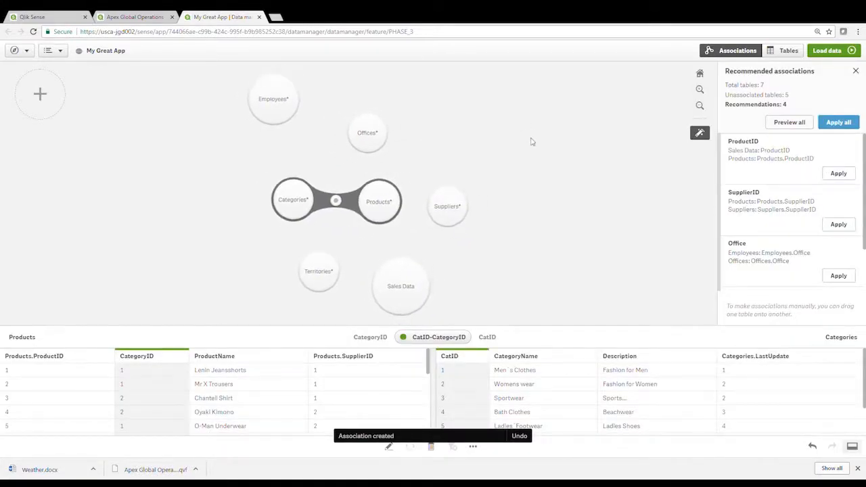
Preview the ProductID association and all other recommended associations, and apply them all
left_click(760, 166)
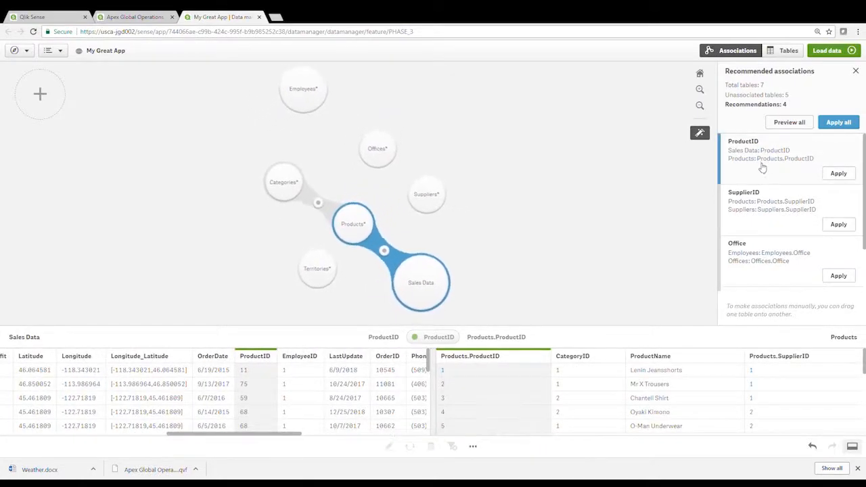
left_click(797, 123)
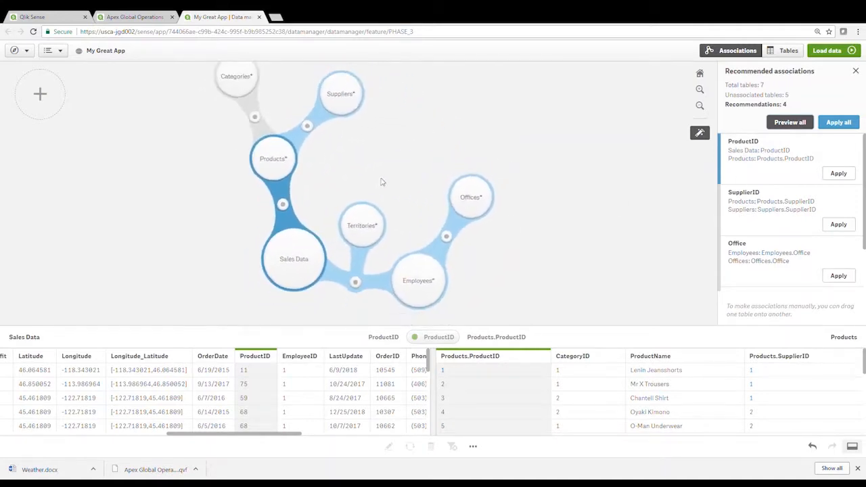
left_click(847, 122)
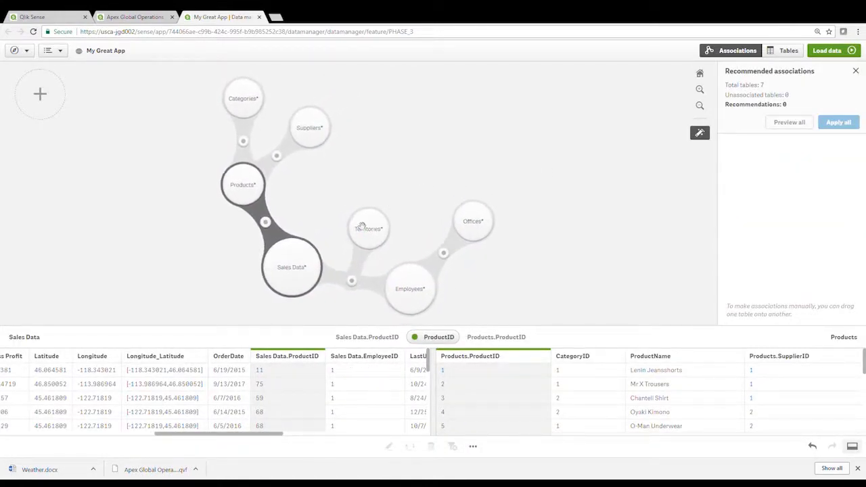
Select the Sales Data table in the associations view and open it for editing
left_click(326, 187)
left_click_drag(307, 264, 308, 265)
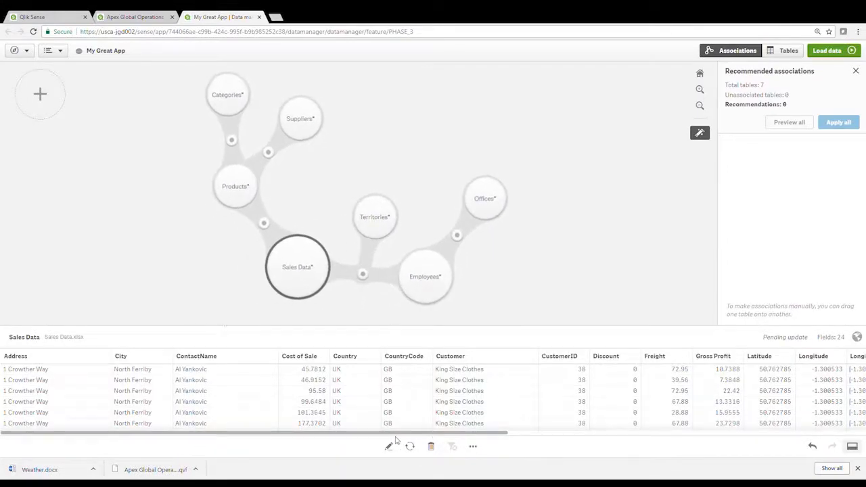
left_click(390, 447)
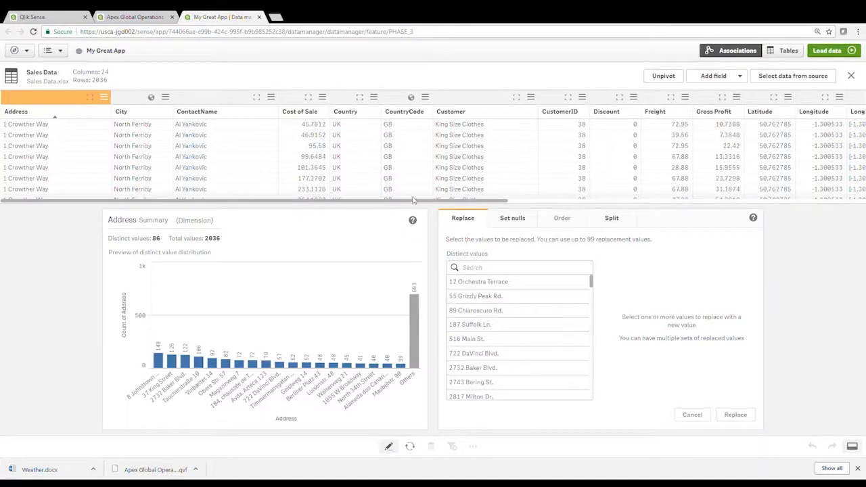
Replace the "-" value in the Discount field of Sales Data with 0
left_click(609, 108)
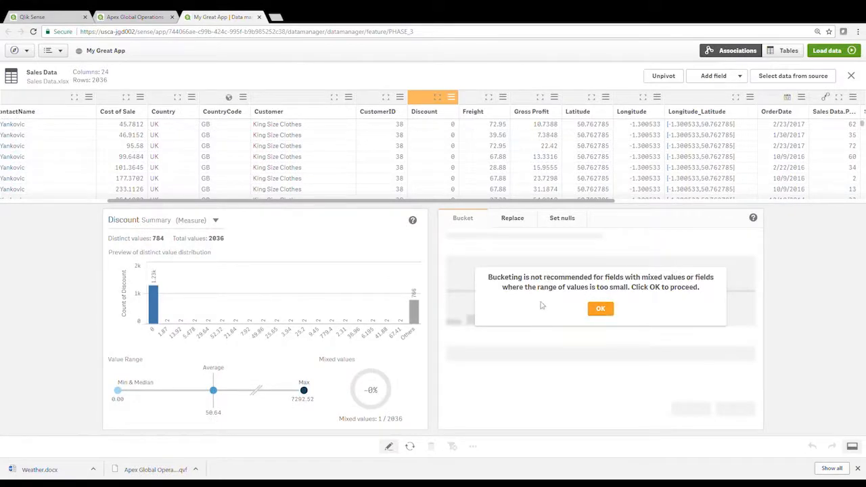
left_click(600, 310)
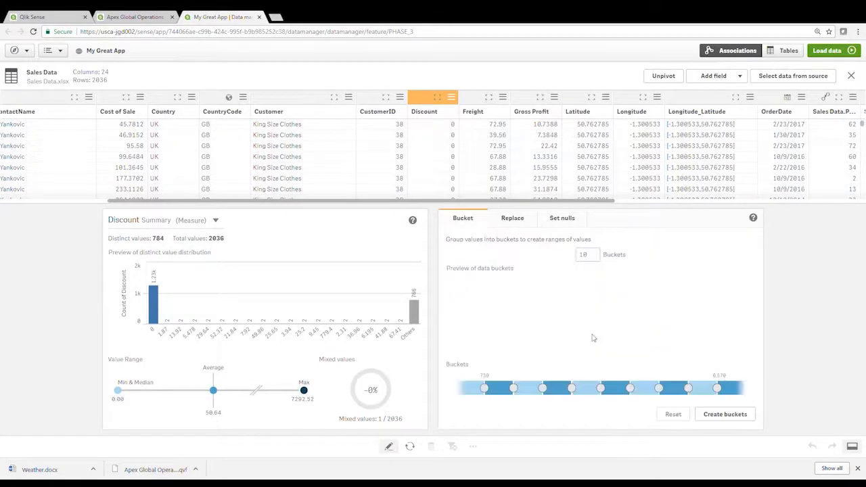
left_click(514, 218)
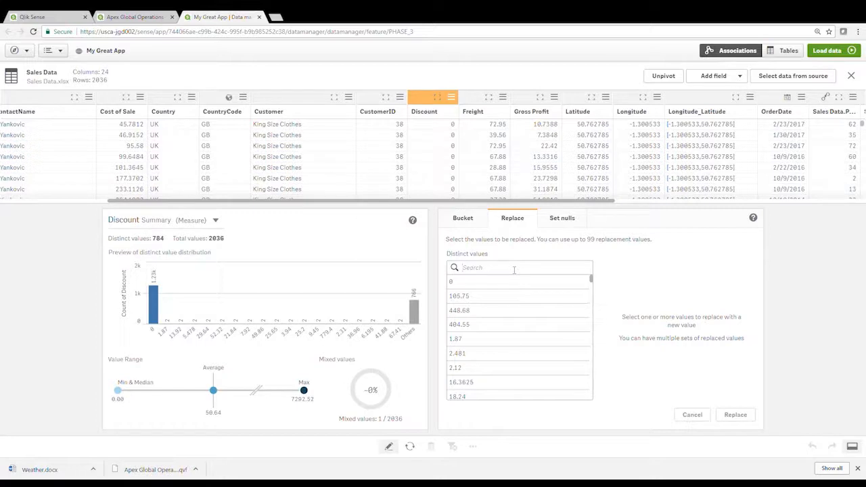
type("-")
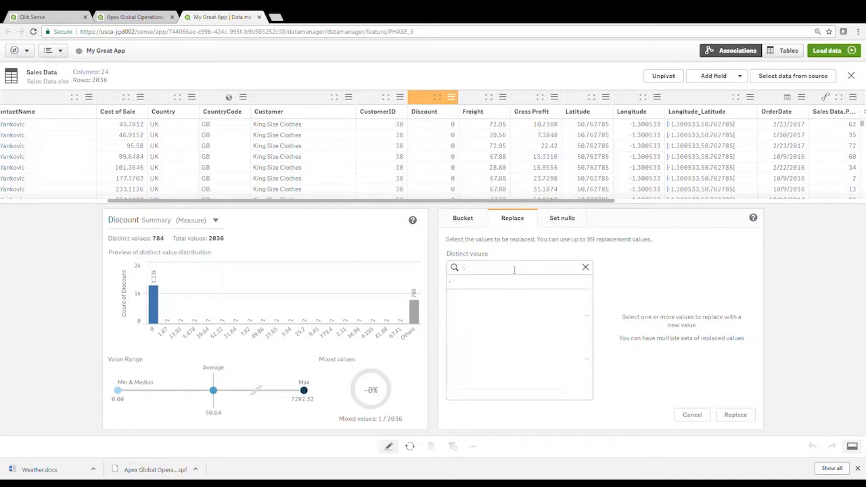
left_click(474, 282)
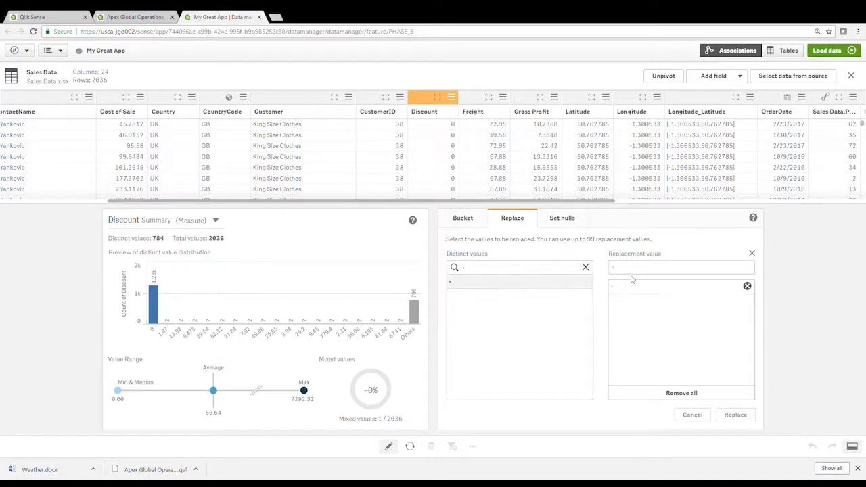
type("0")
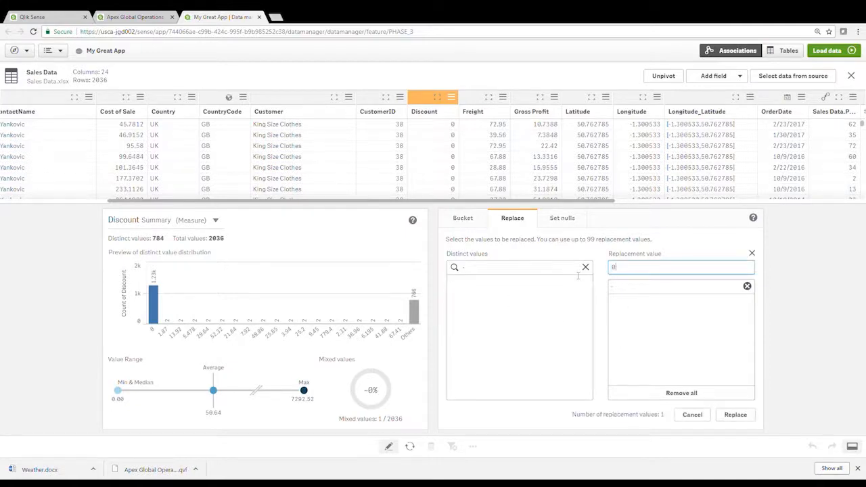
left_click(735, 415)
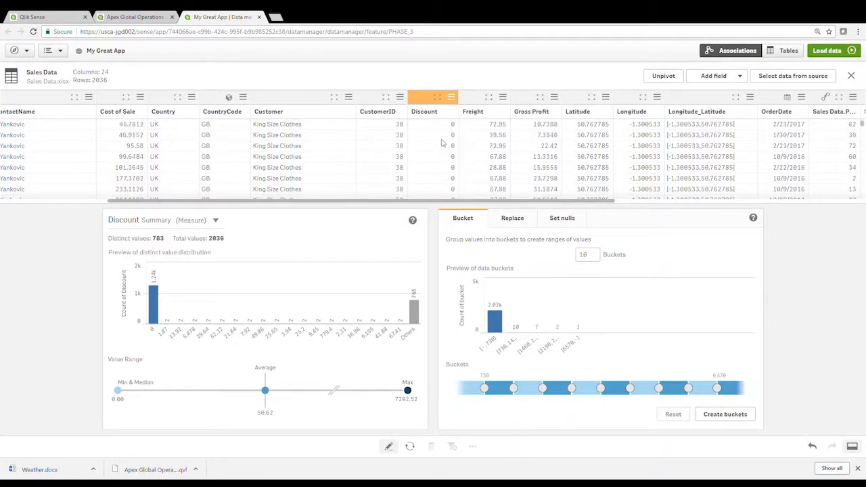
Create a calculated field named "Discount %" in Sales Data with the expression Discount/Sales
left_click(722, 76)
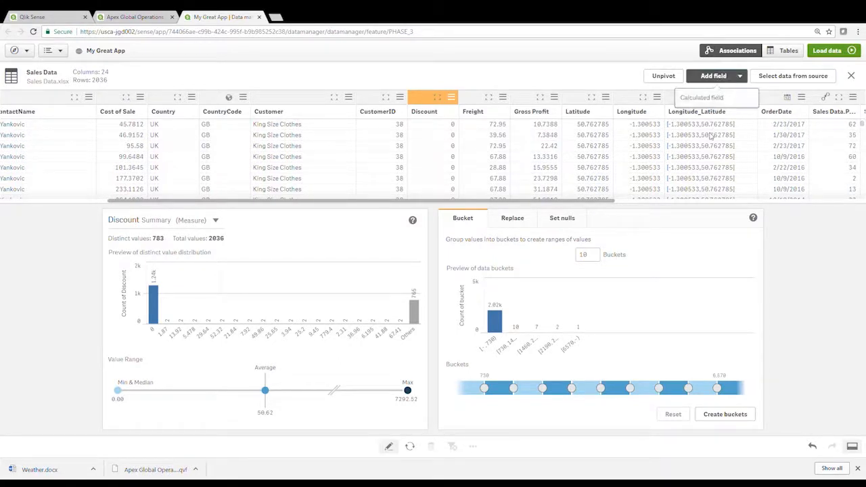
left_click(704, 99)
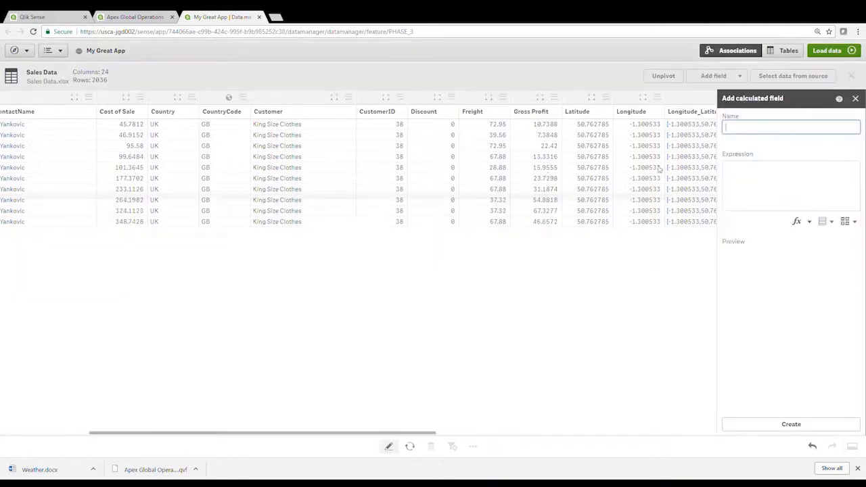
type("Discount %")
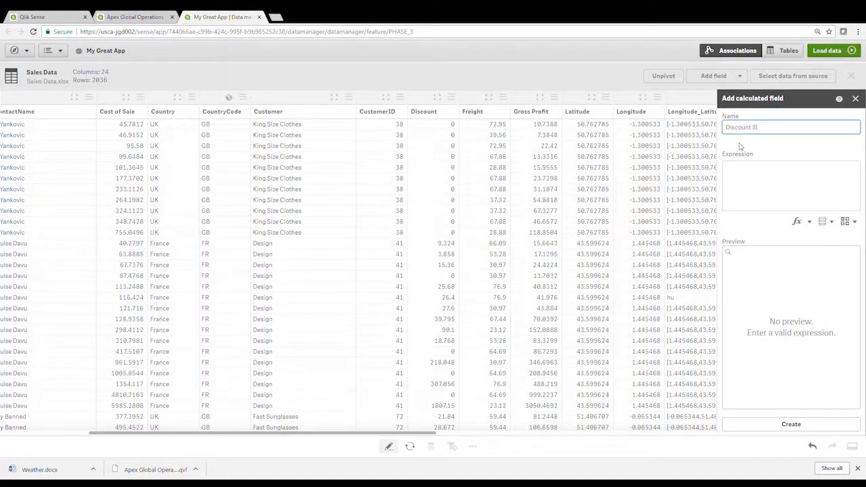
left_click(755, 175)
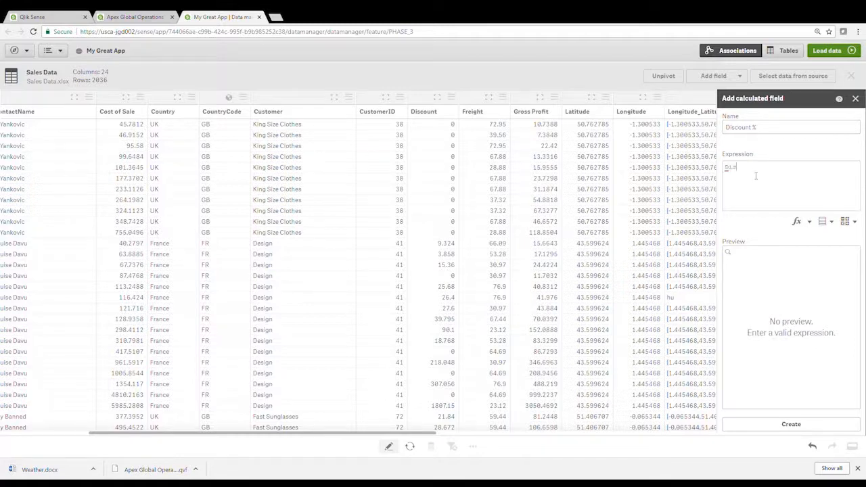
left_click(752, 176)
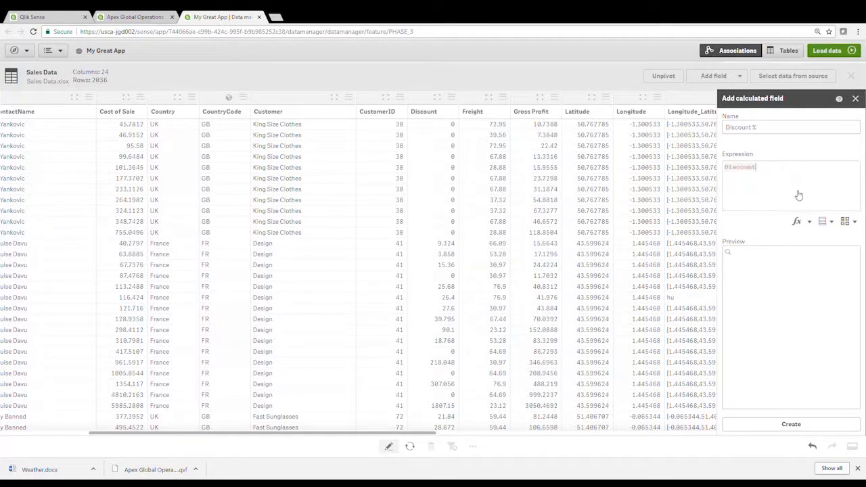
type("/")
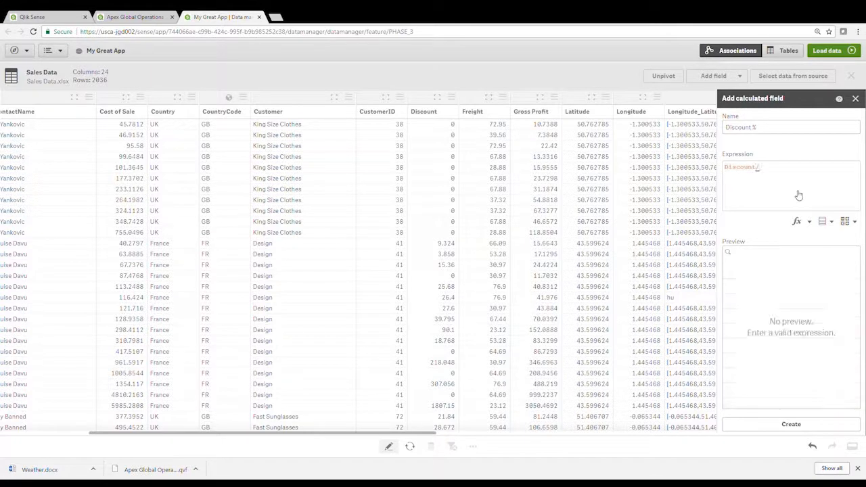
left_click(829, 223)
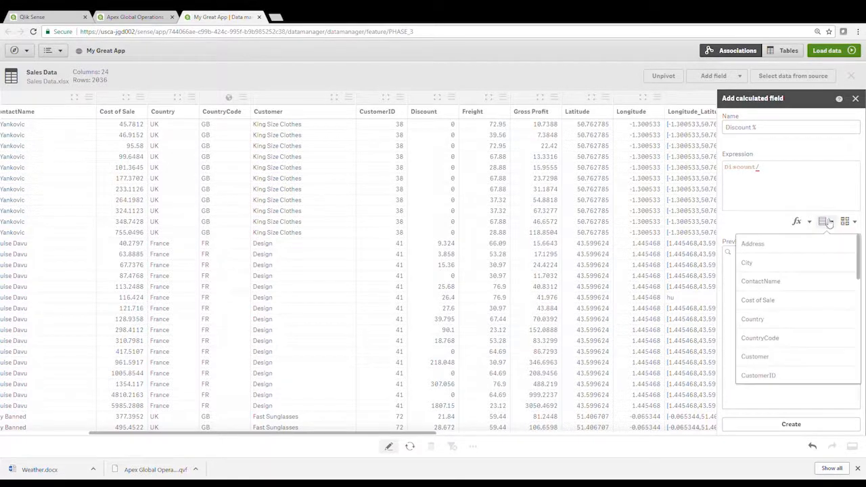
scroll(816, 305, "down", 5)
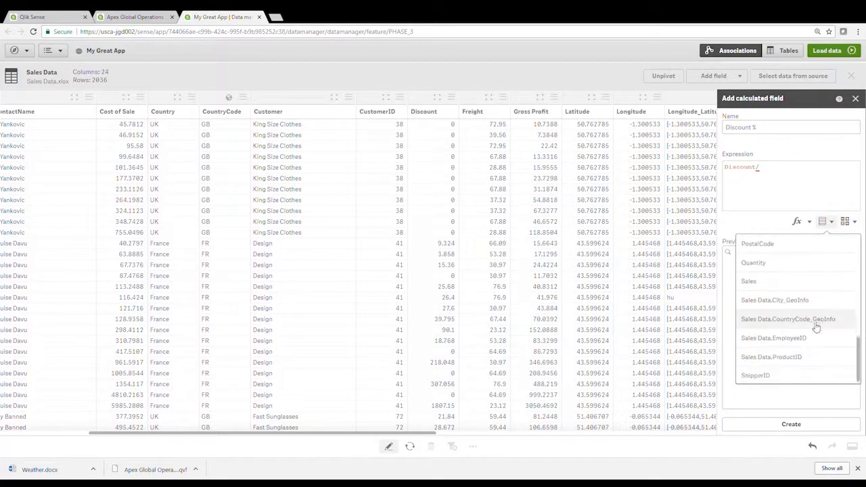
left_click(775, 281)
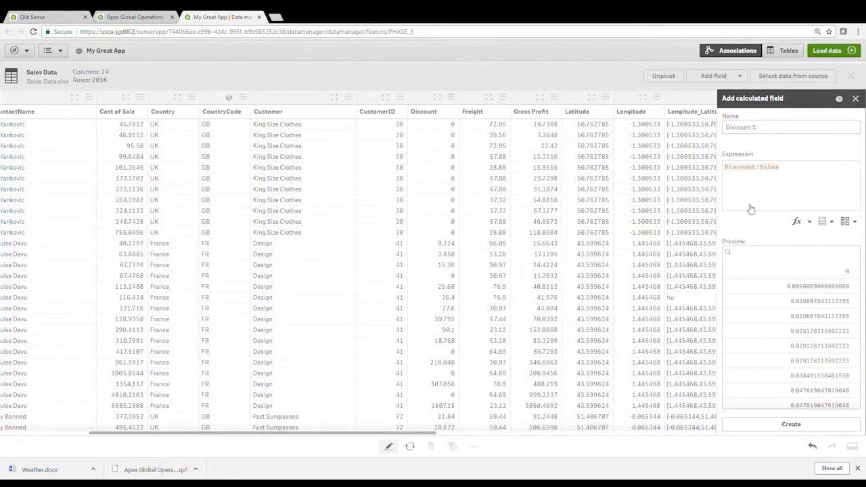
left_click(815, 424)
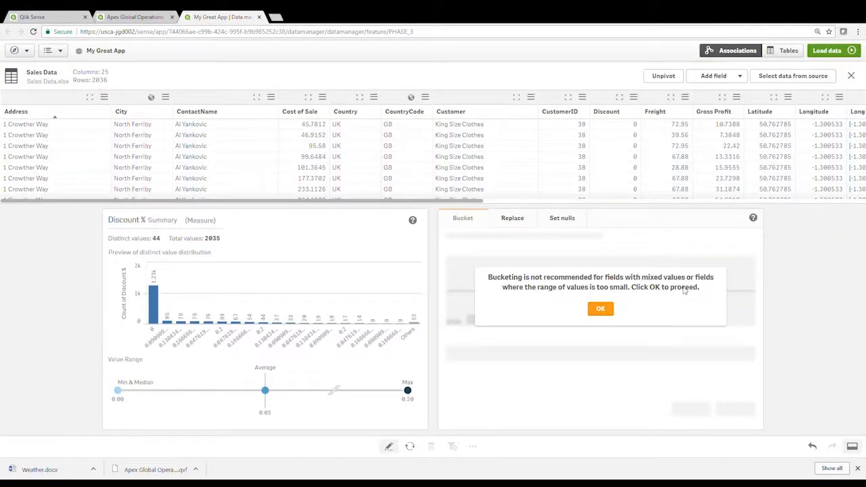
Proceed with bucketing the Discount % field and set the number of buckets to 4
left_click_drag(463, 201, 861, 225)
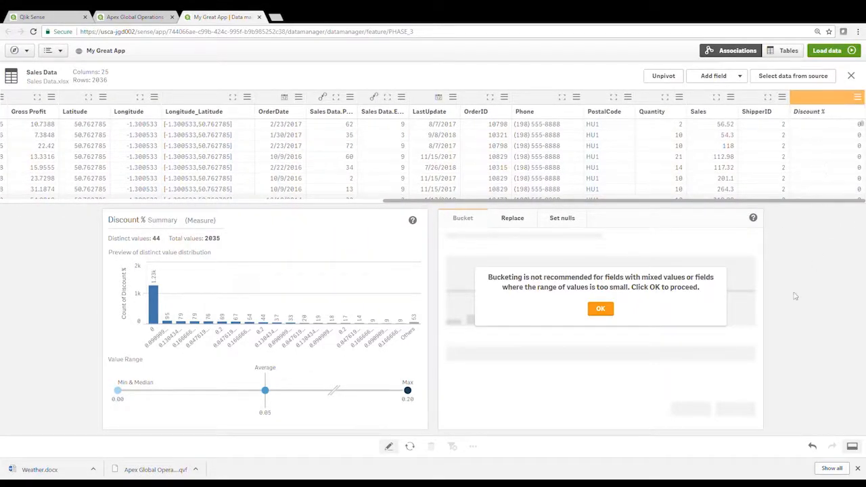
left_click(600, 308)
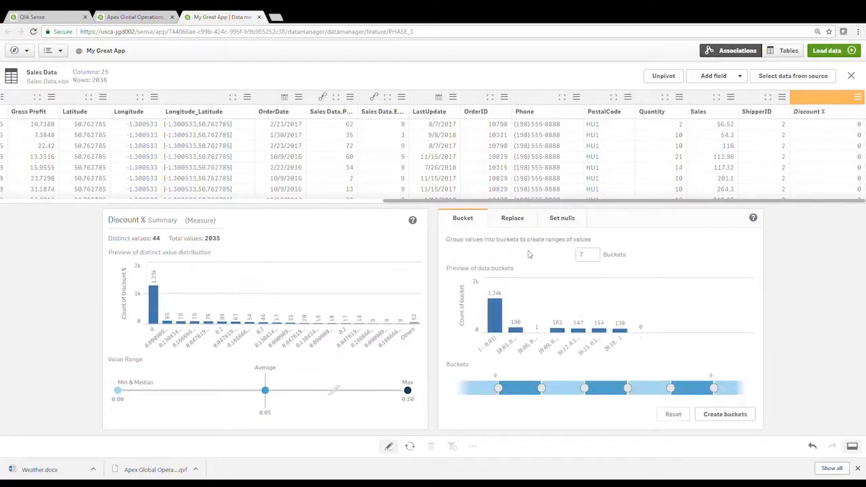
double_click(583, 254)
type("4")
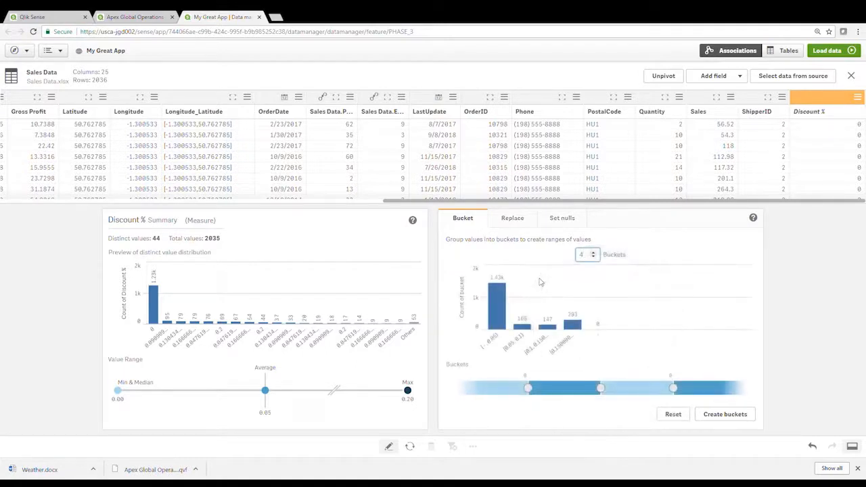
Set the first Discount % bucket's upper limit to 0.0001 and name it "None"
left_click(518, 388)
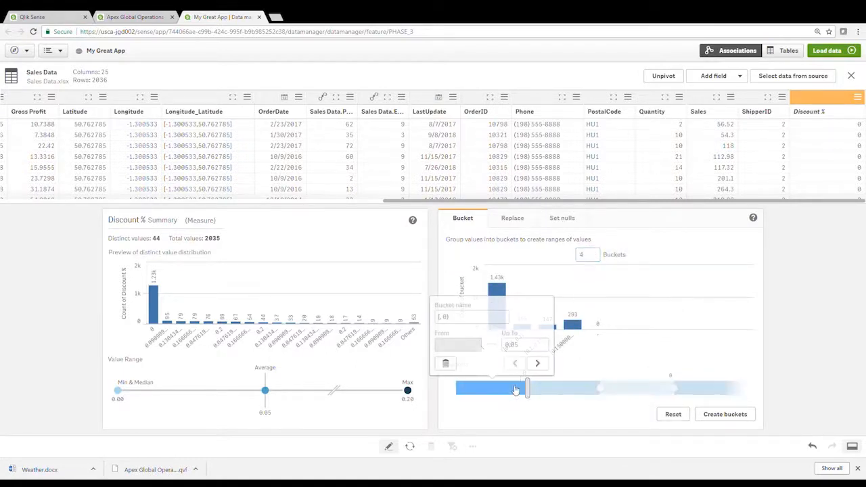
double_click(520, 345)
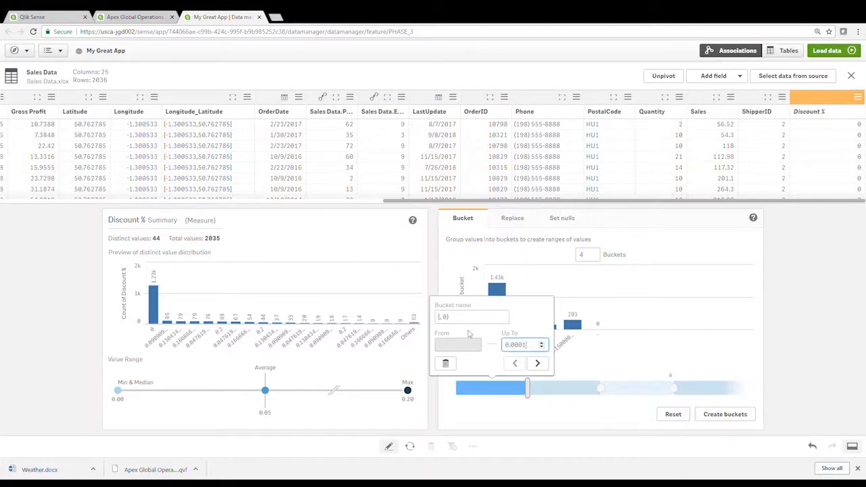
key("shift+Tab")
type("None")
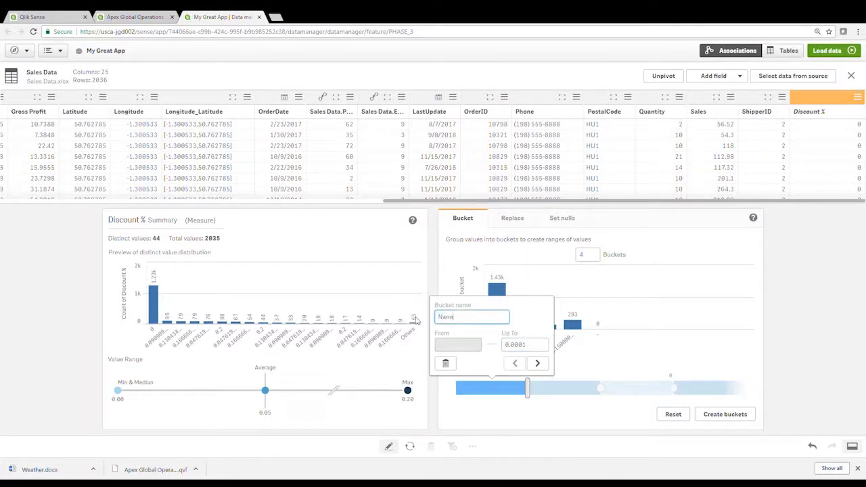
left_click(536, 363)
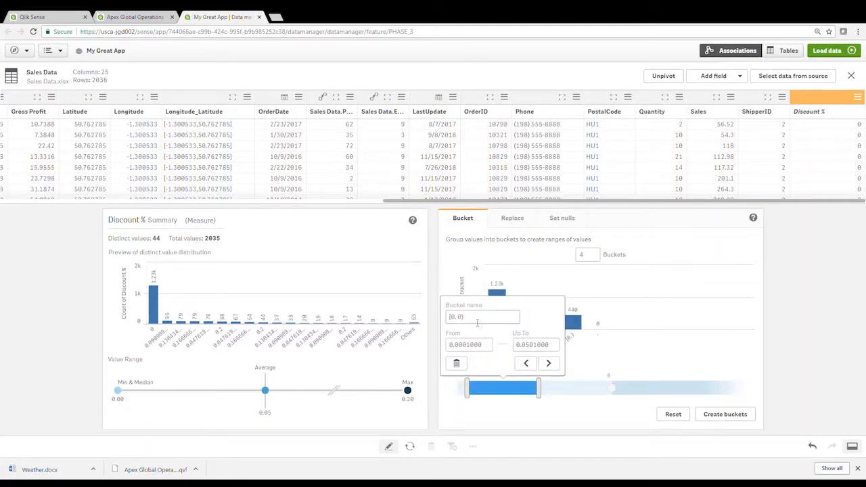
Name the second Discount % bucket "Small", keeping its suggested range
key("shift+Tab")
type("Smil")
key("Tab")
key("Tab")
key("Tab")
key("Tab")
key("Tab")
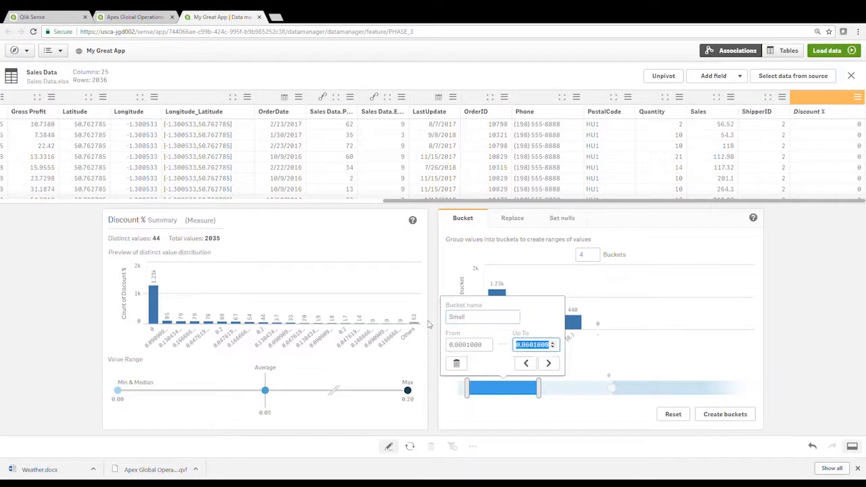
key("Return")
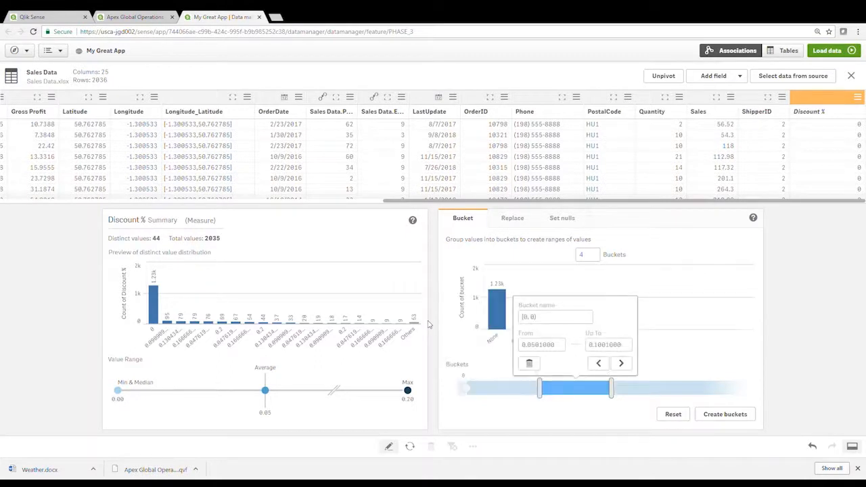
Name the third Discount % bucket "Medium", keeping its suggested range
key("shift+Tab")
key("shift+Tab")
key("shift+Tab")
type("Mediu")
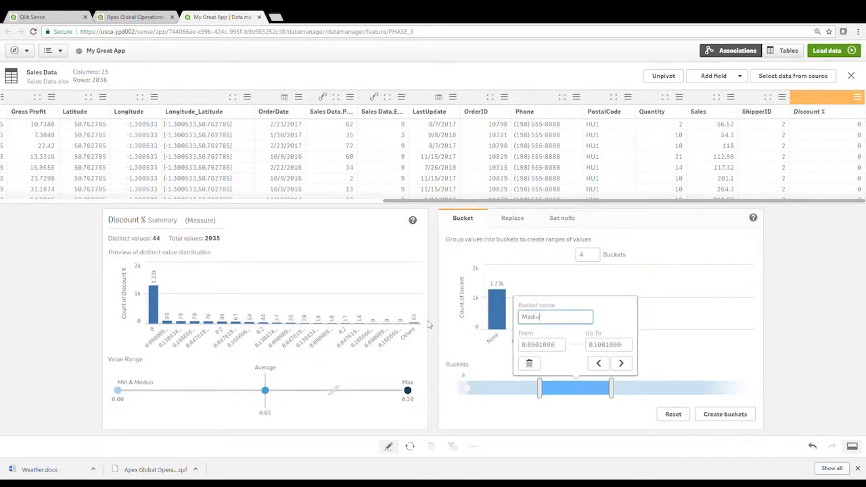
type("m")
key("Tab")
key("Tab")
key("Tab")
key("Tab")
key("Tab")
key("Return")
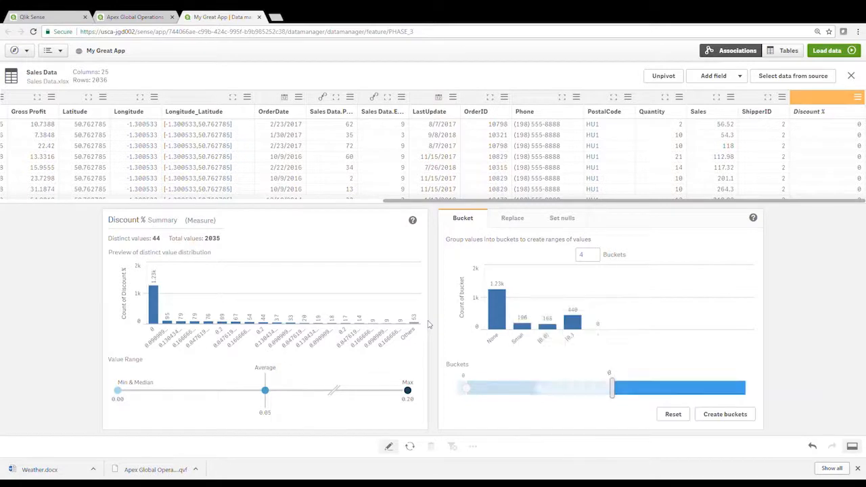
Name the last Discount % bucket "Large" and create the bucketed field
key("shift+Tab")
key("shift+Tab")
key("shift+Tab")
type("Lar")
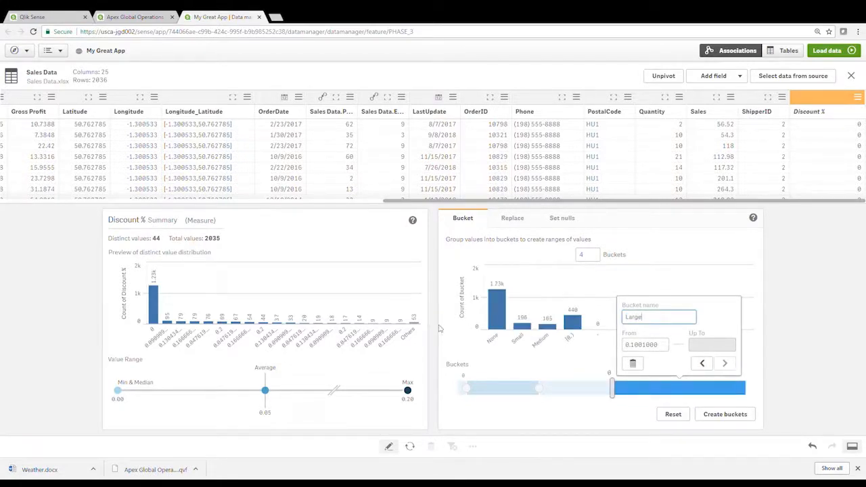
key("Return")
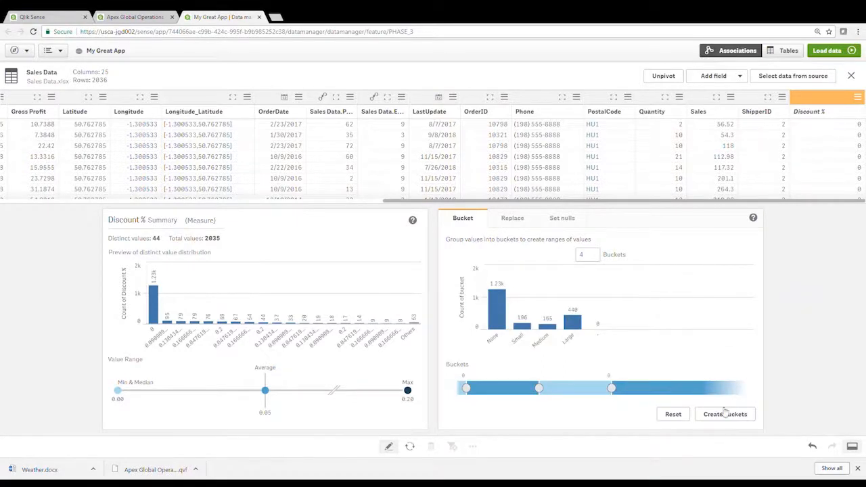
left_click(724, 413)
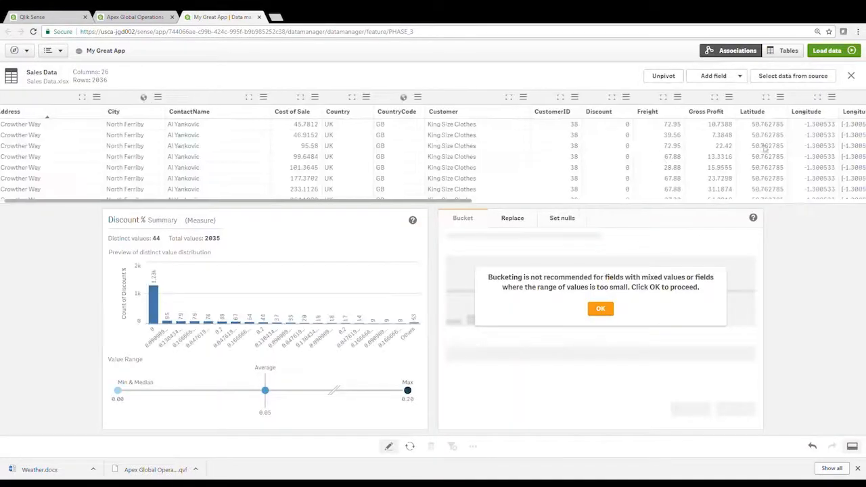
Review the bucketed Discount % values in the Sales Data rows and close the table editor
left_click_drag(459, 201, 865, 208)
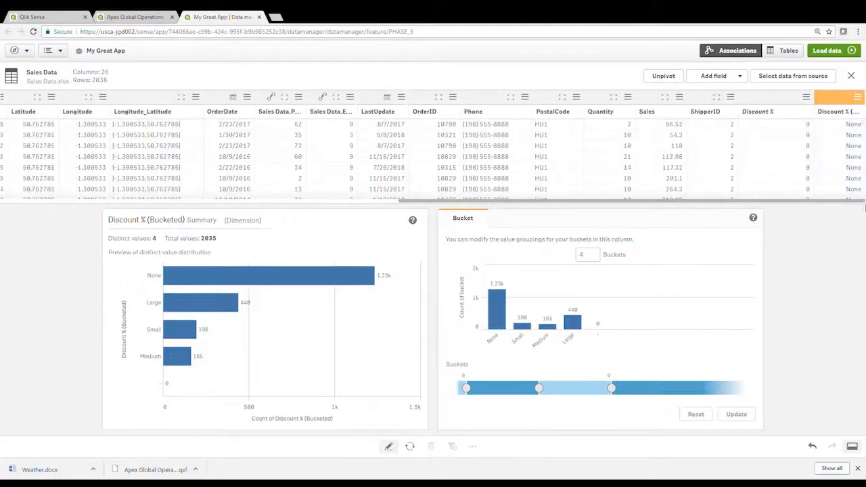
scroll(837, 154, "down", 5)
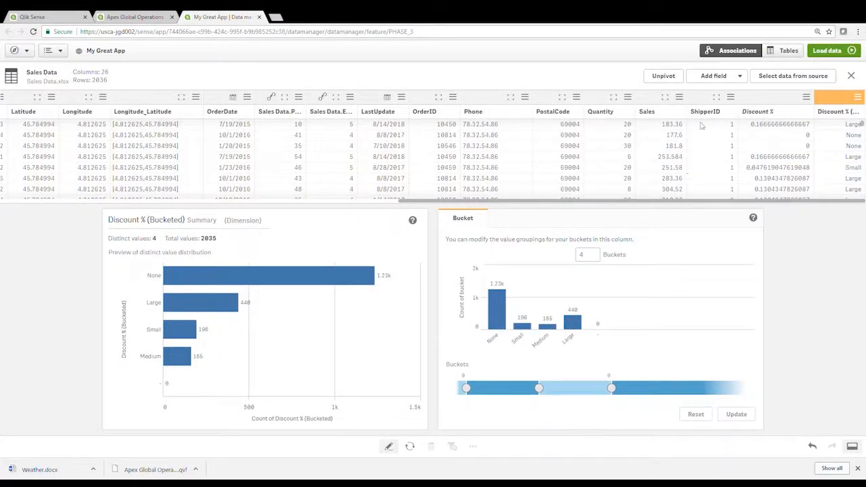
left_click(852, 76)
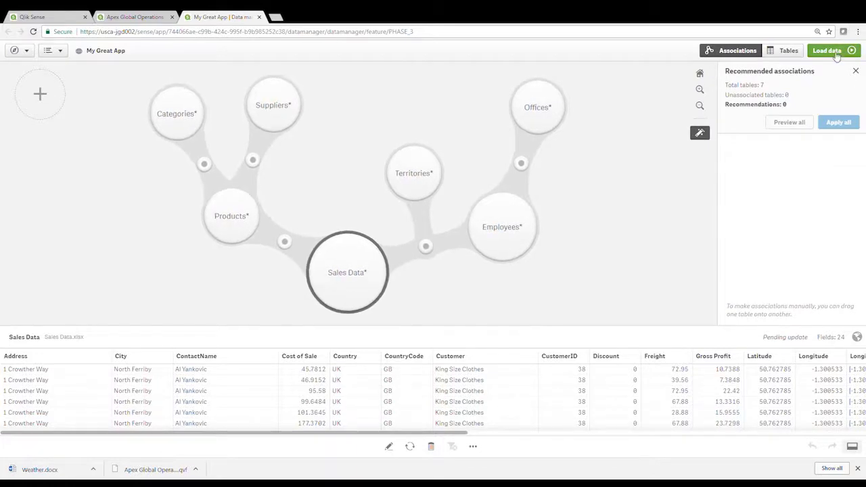
Load the prepared data into the app and open the sheet for editing
left_click(826, 50)
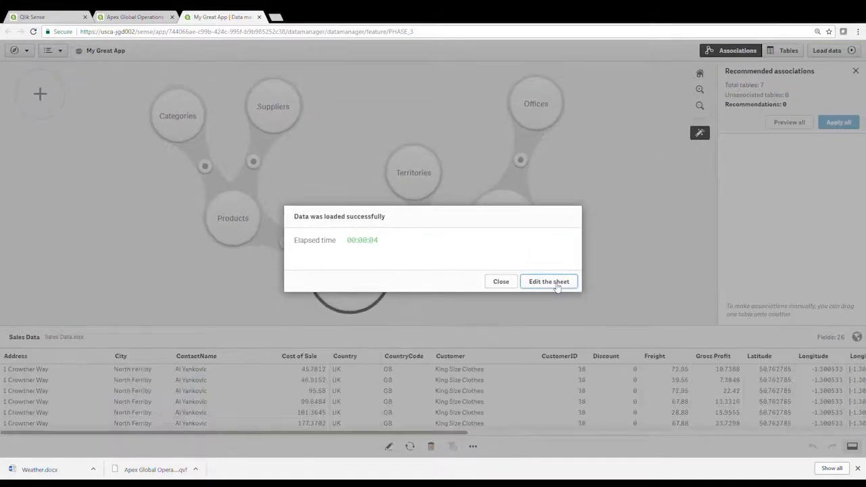
left_click(553, 282)
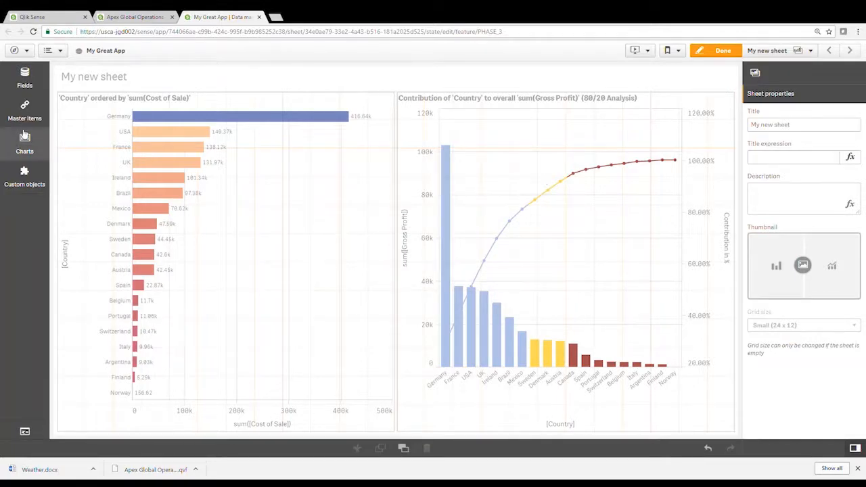
Add the Sales field to the sheet as a new chart above the Gross Profit contribution chart
left_click(29, 81)
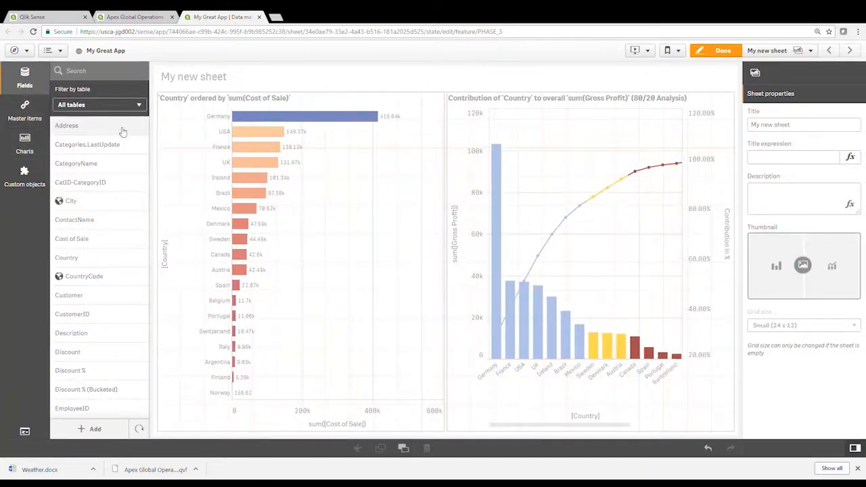
scroll(120, 196, "down", 1)
scroll(120, 196, "down", 10)
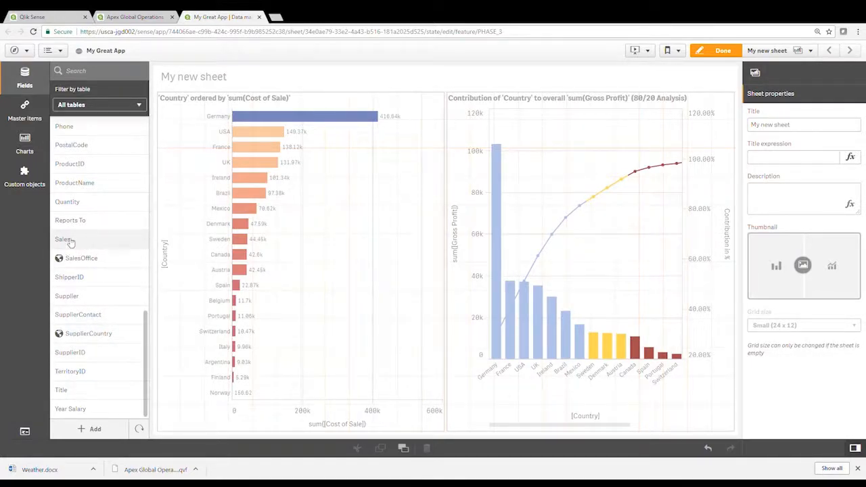
left_click_drag(69, 242, 649, 138)
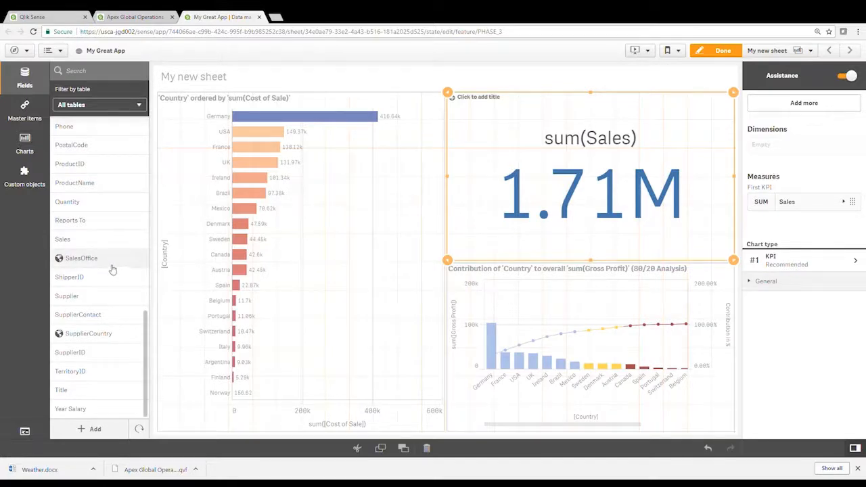
Add Customer as the dimension and Quantity as a second measure to the new Sales chart
scroll(113, 269, "up", 10)
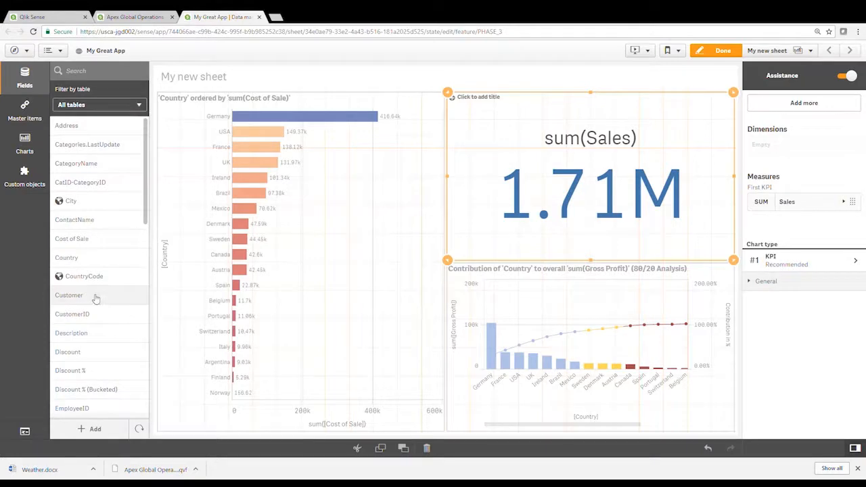
left_click_drag(96, 299, 641, 179)
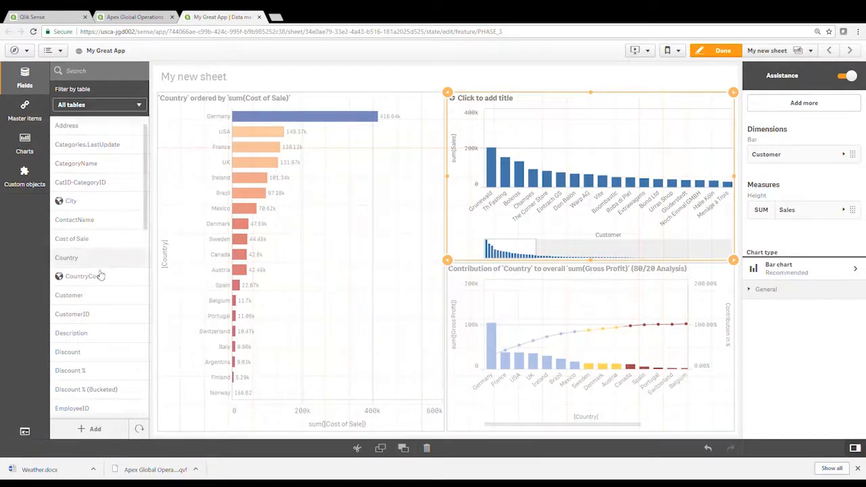
scroll(100, 280, "down", 4)
scroll(101, 280, "down", 3)
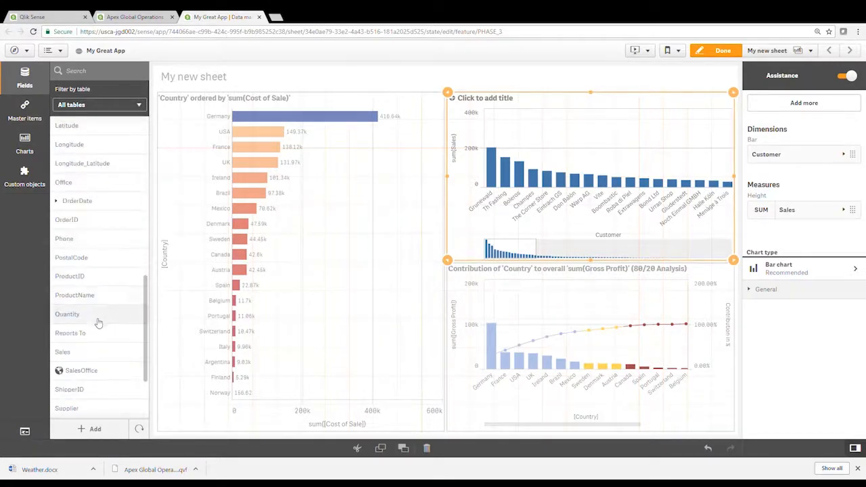
left_click_drag(105, 313, 620, 170)
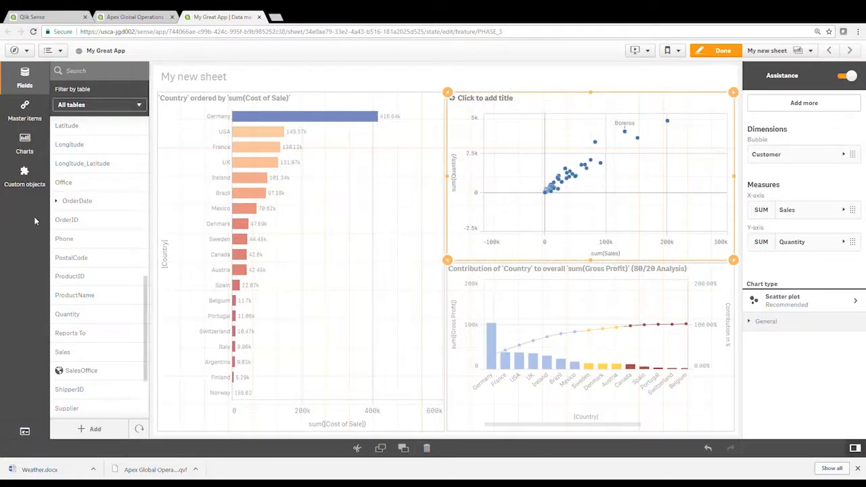
Add Gross Profit as the bubble size and Freight as the color of the customer scatter plot
scroll(101, 219, "up", 5)
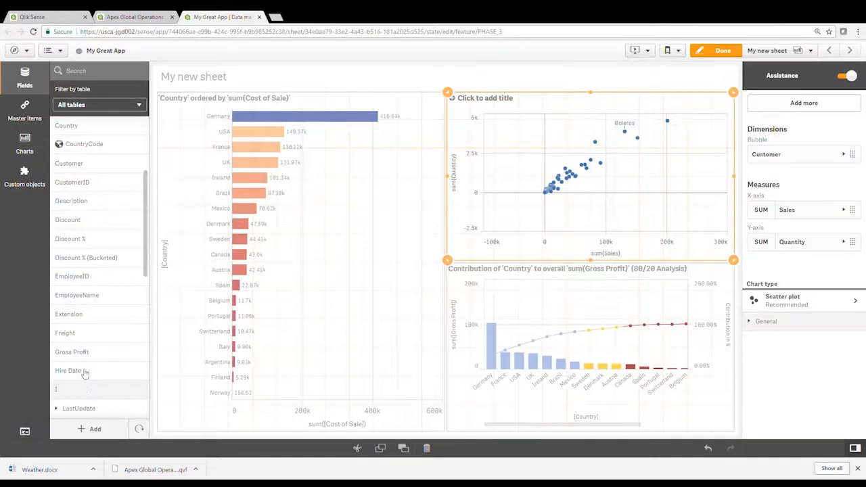
left_click_drag(72, 351, 588, 176)
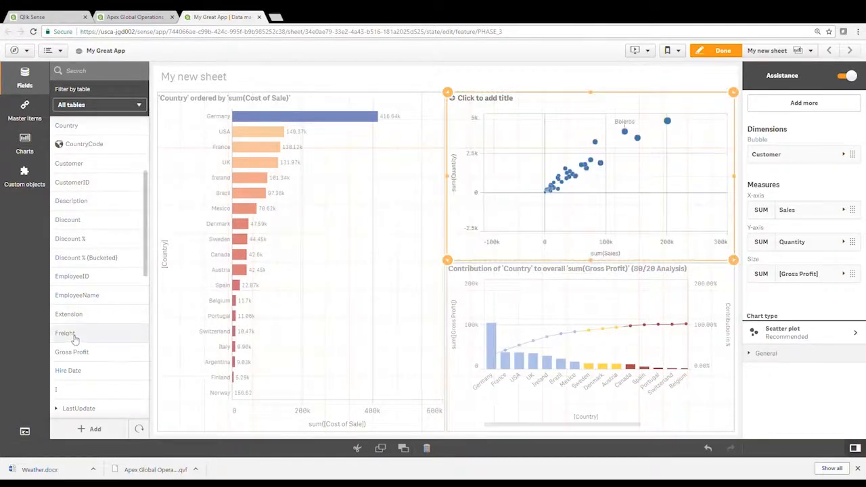
left_click_drag(65, 333, 659, 208)
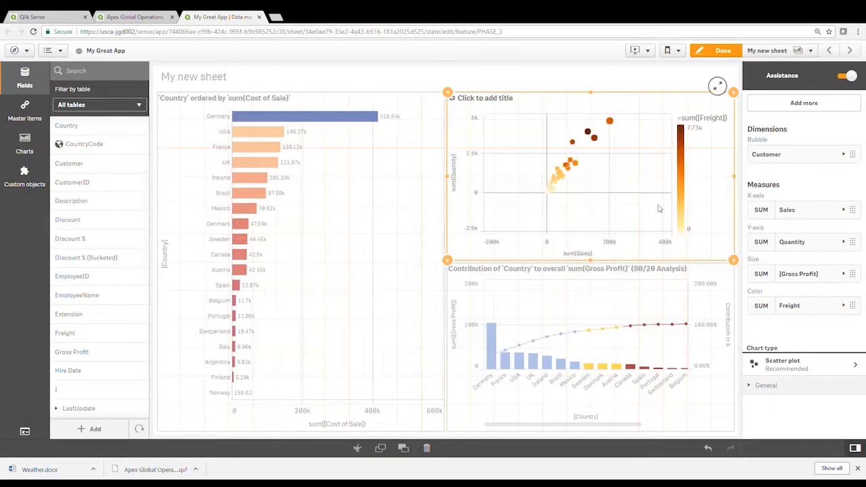